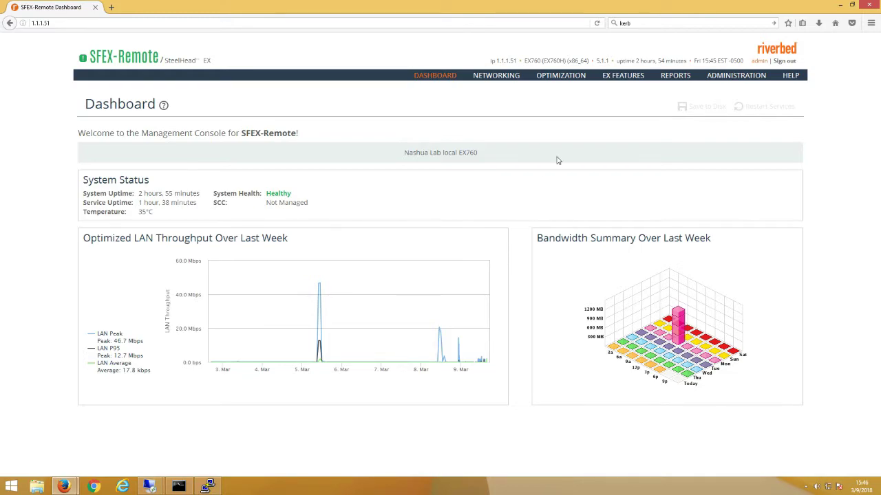
Step: Open the Optimization > Active Directory > Domain Join page to see the NH2K8DOM.LAB membership
click(566, 76)
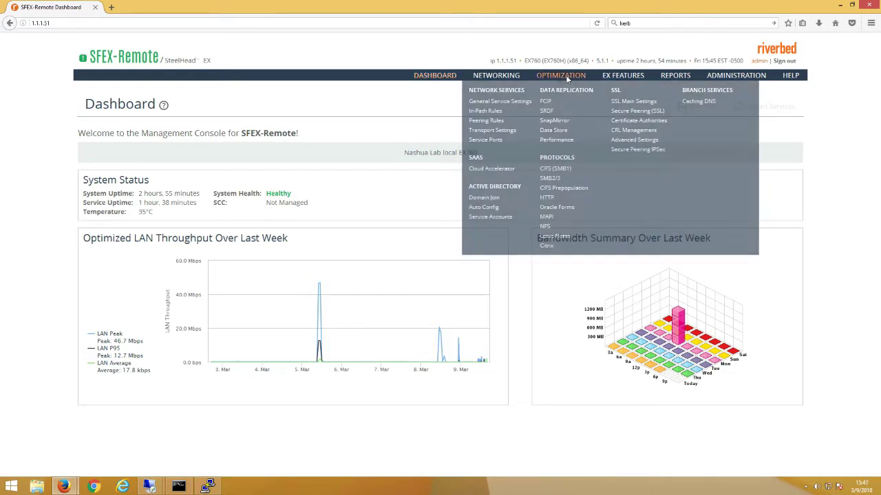
click(485, 198)
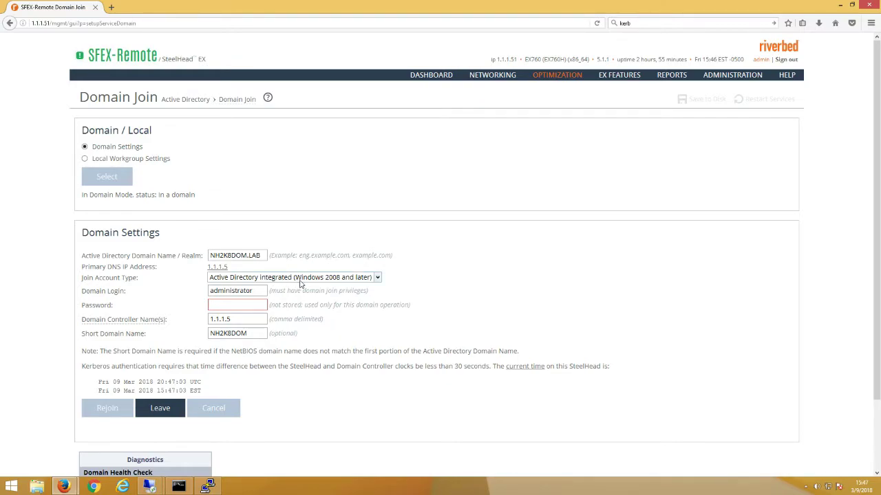
Step: Open Active Directory Service Accounts and scroll to the KerbRepl Kerberos replication user for NH2K8DOM.lab
click(545, 77)
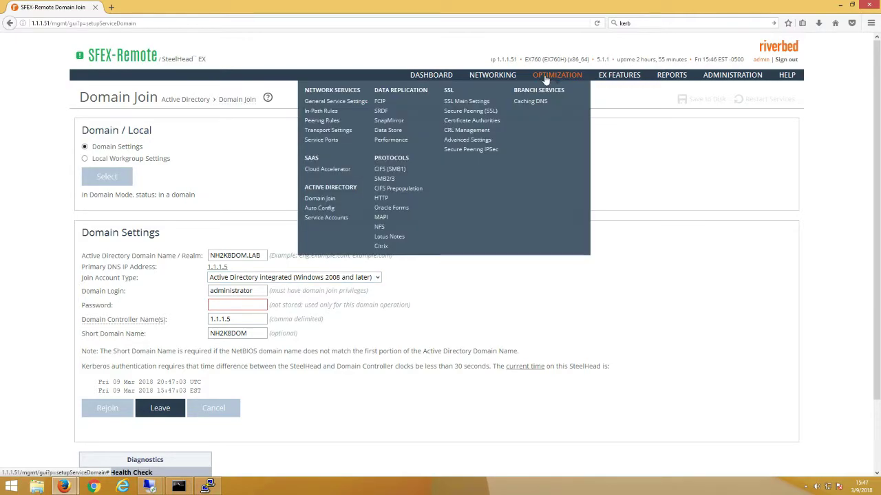
click(323, 222)
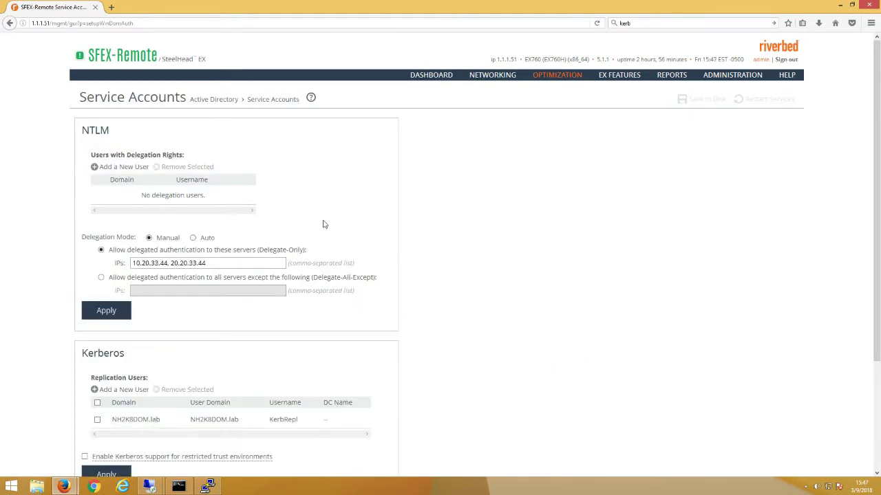
scroll(877, 316, down, 1)
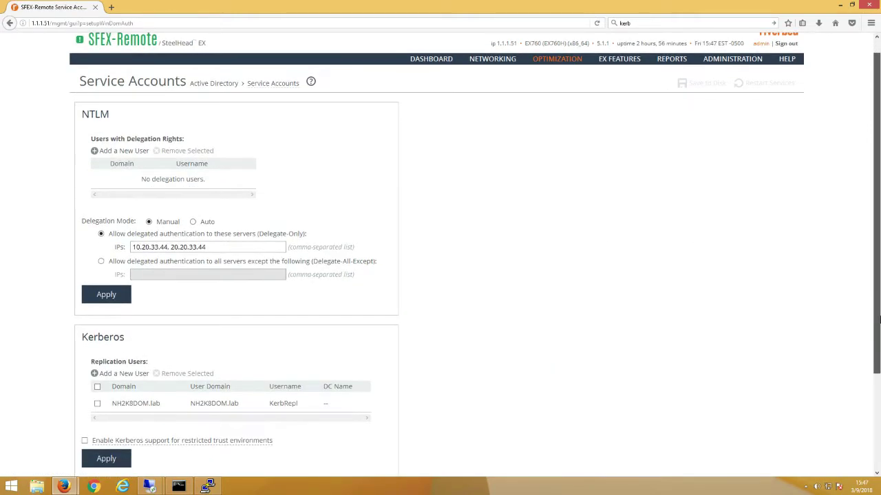
scroll(879, 315, down, 2)
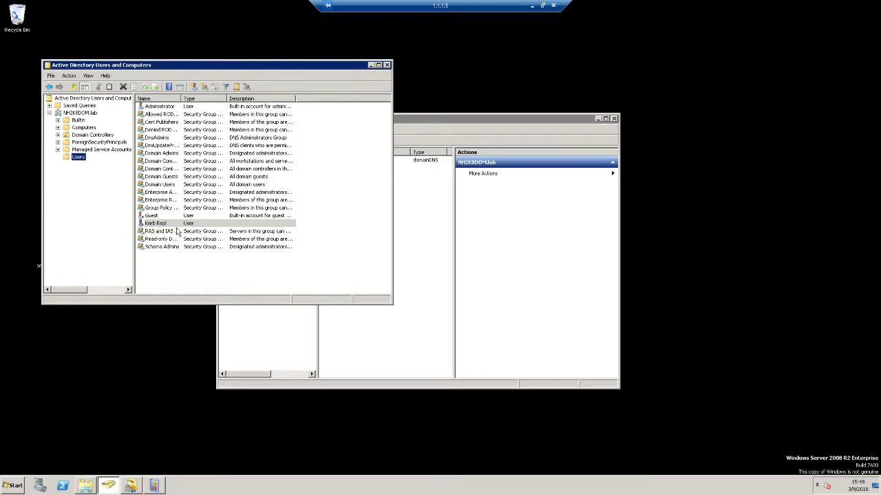
Step: Expand NH2K8DOM.lab in Domains and Trusts to reveal child.NH2K8DOM.lab
click(462, 124)
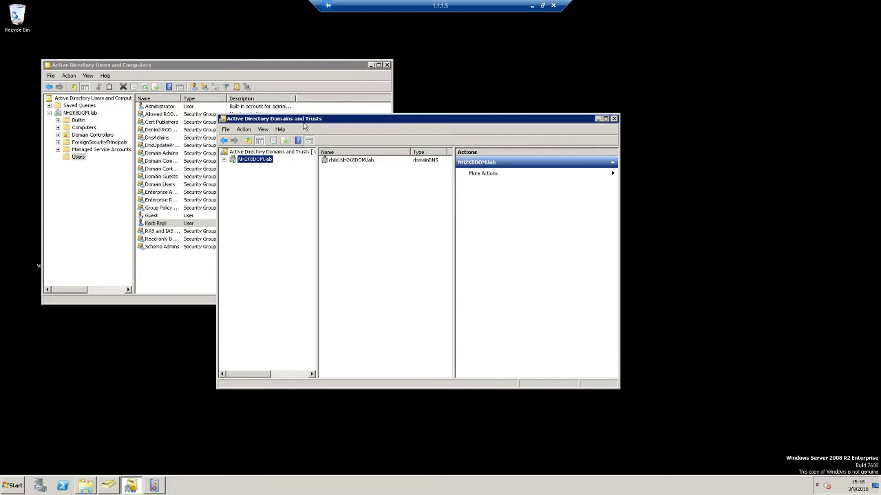
click(224, 160)
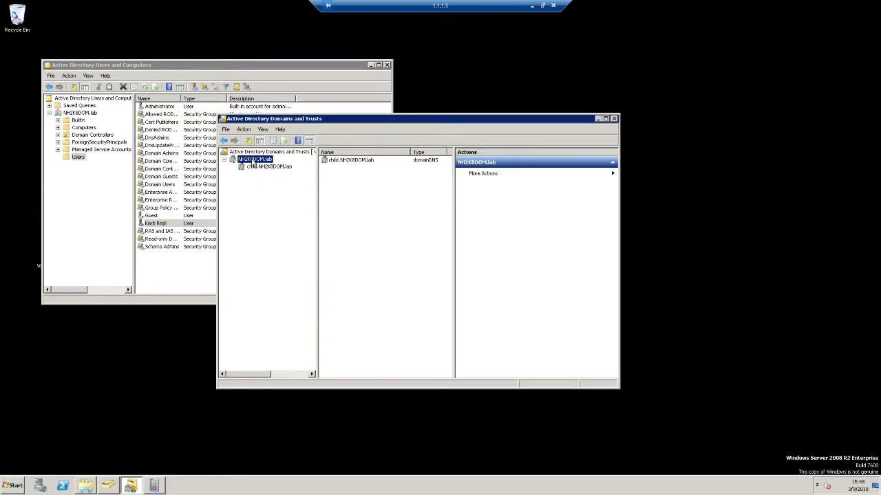
Step: View the Trusts tab in the NH2K8DOM.lab domain Properties
right_click(252, 163)
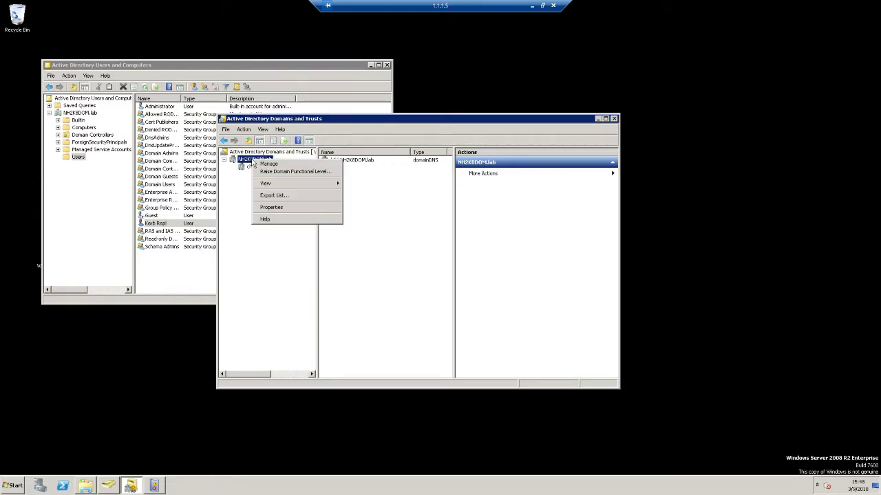
click(269, 210)
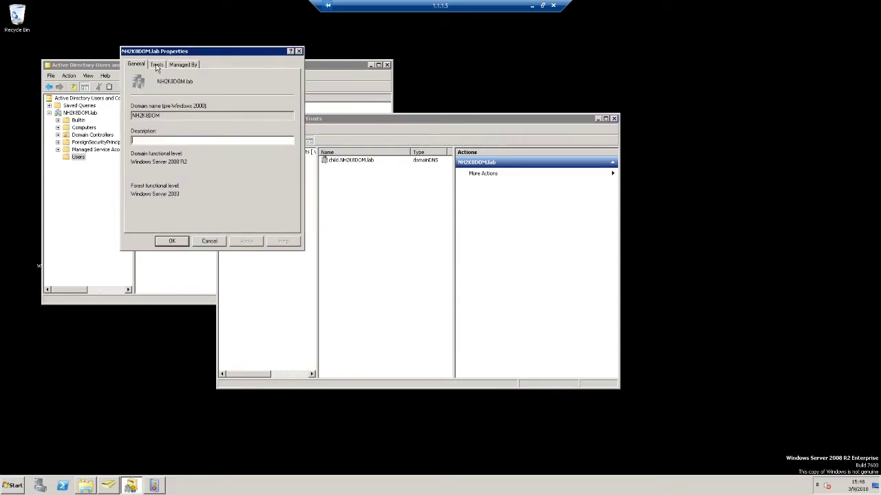
click(157, 65)
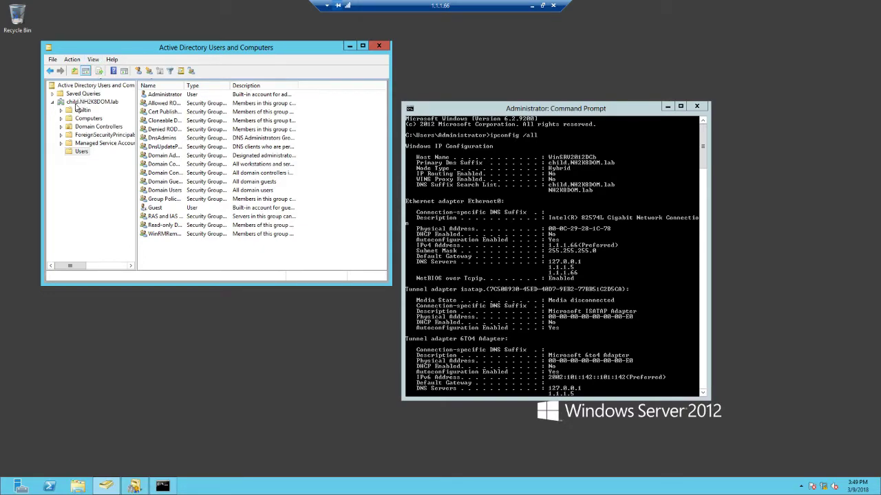
Step: Start a new user object in the child domain's Users folder
click(78, 154)
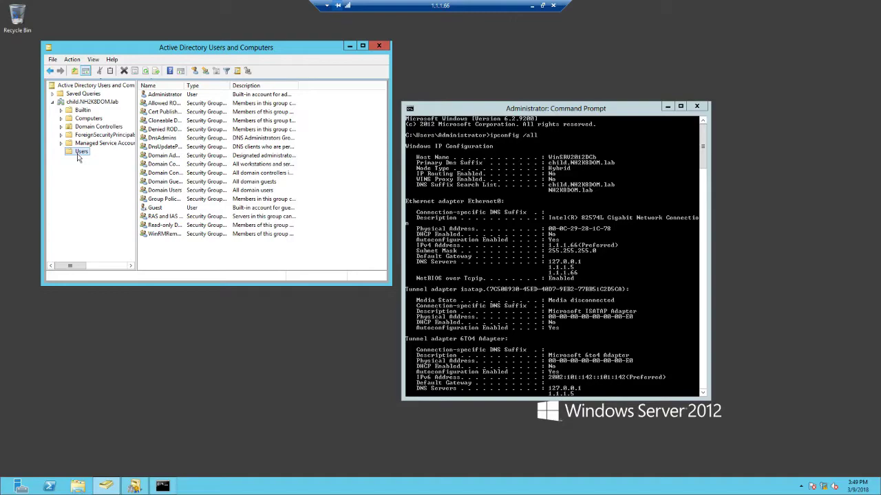
right_click(174, 256)
mouse_move(231, 282)
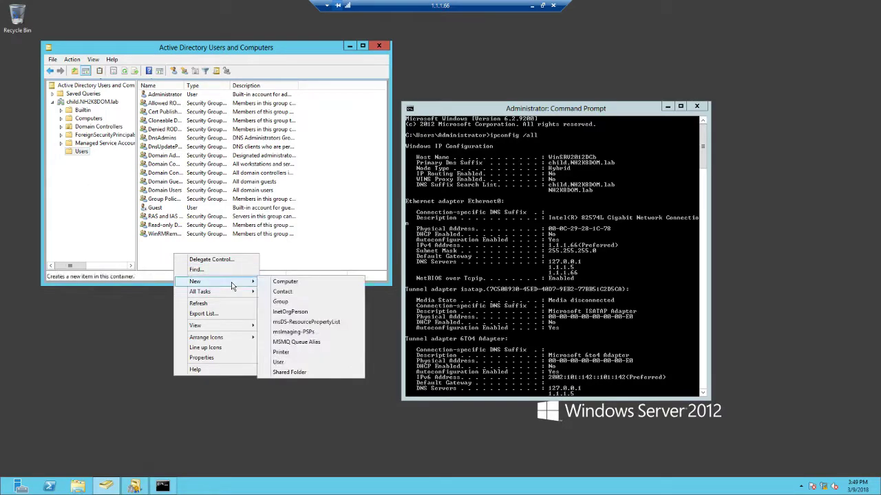
click(278, 361)
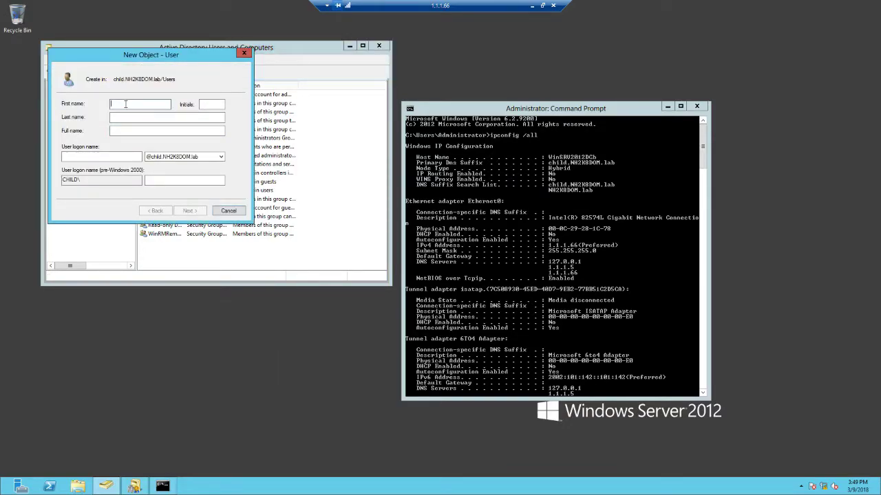
Step: Enter first name 'kerb', last name 'replb' and logon name 'kerbbreplb'
text(kerbb)
click(126, 117)
text(replb)
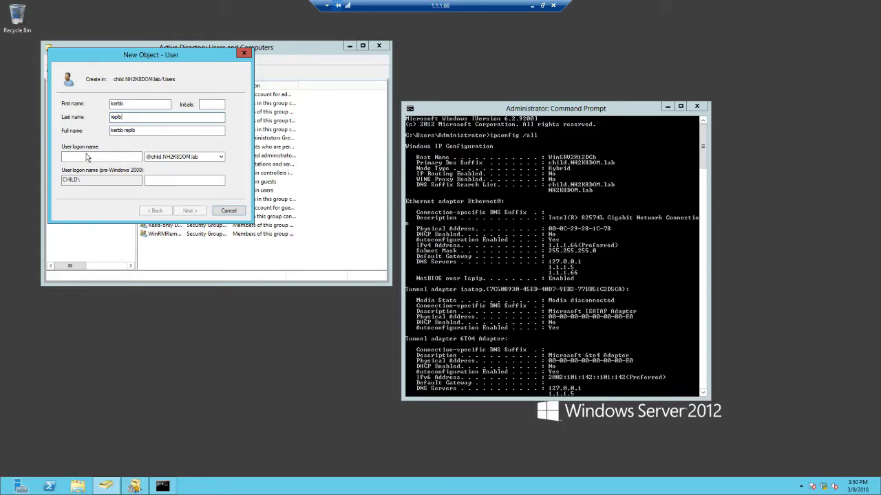
click(86, 157)
text(ker)
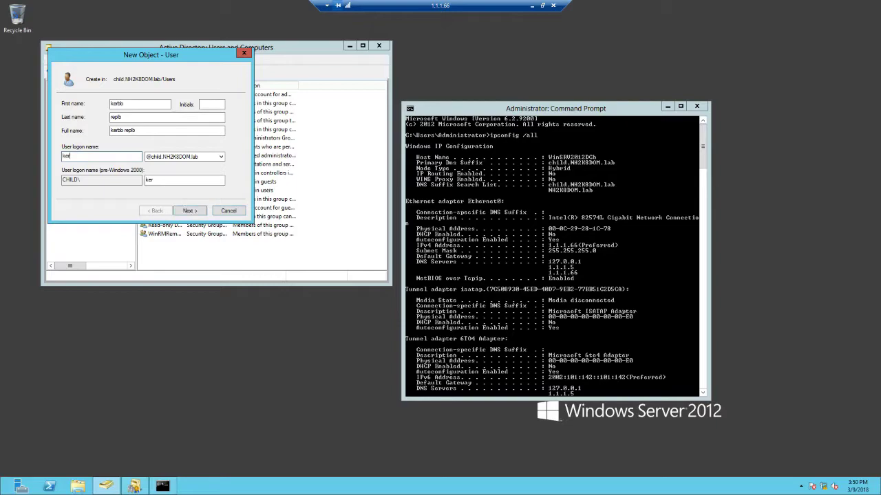
text(bbreplb)
Step: Enter and confirm the new user's password
click(188, 211)
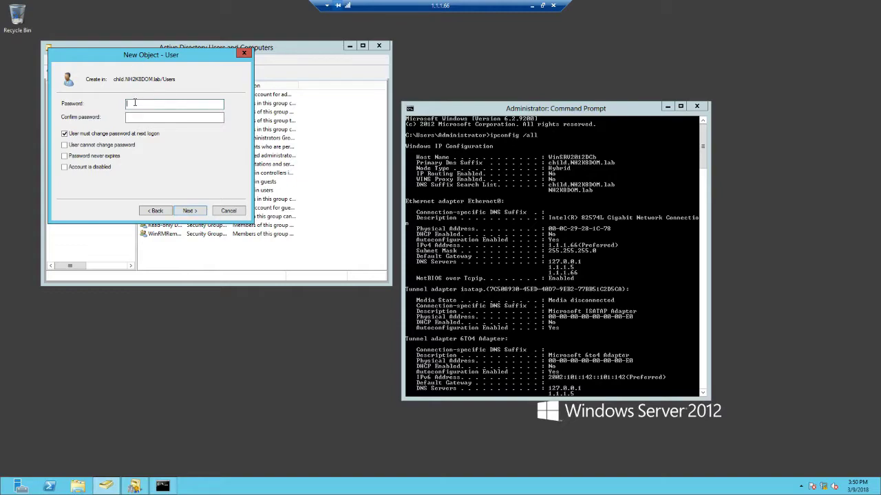
key(Tab)
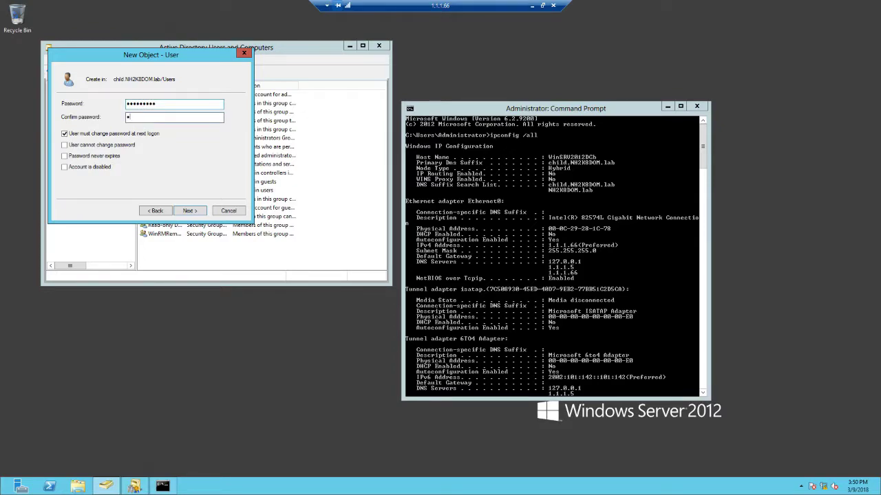
Step: Clear 'must change at next logon', set 'cannot change' and 'never expires', then finish
click(64, 136)
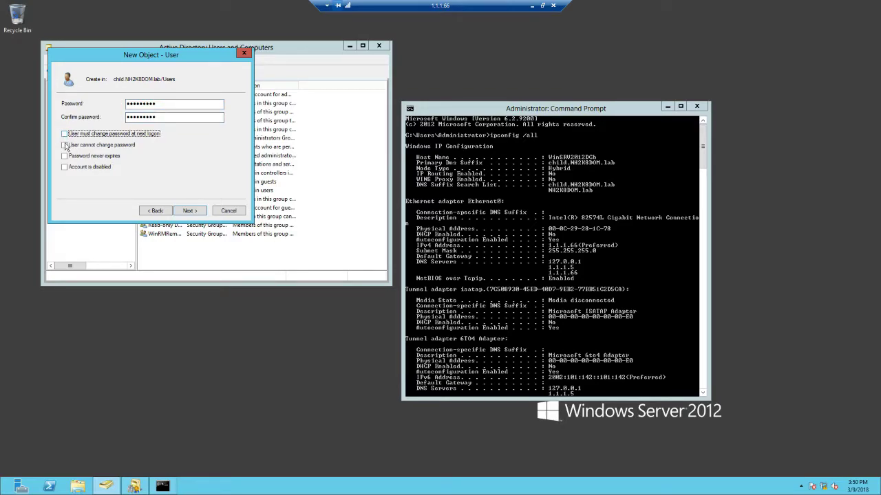
click(64, 146)
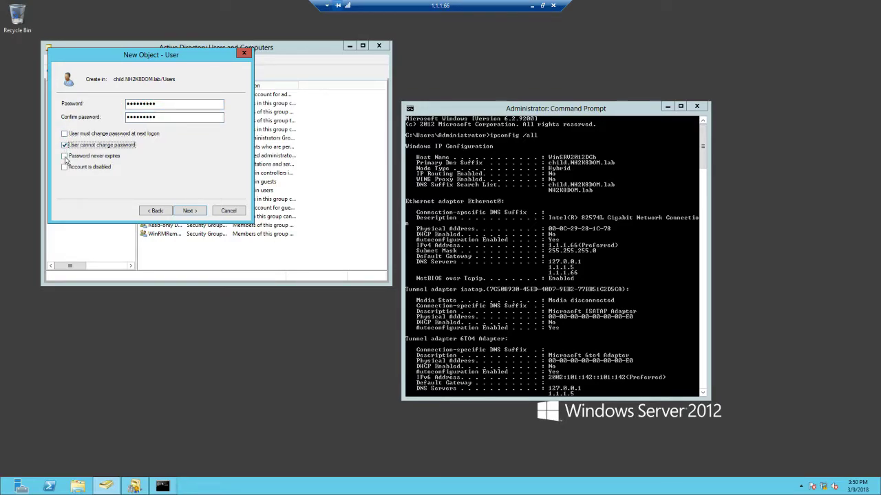
click(64, 157)
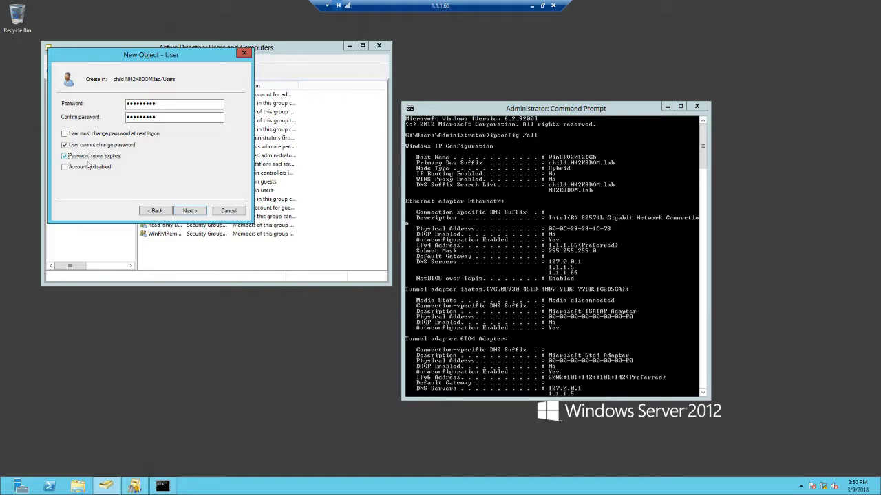
click(189, 211)
click(190, 212)
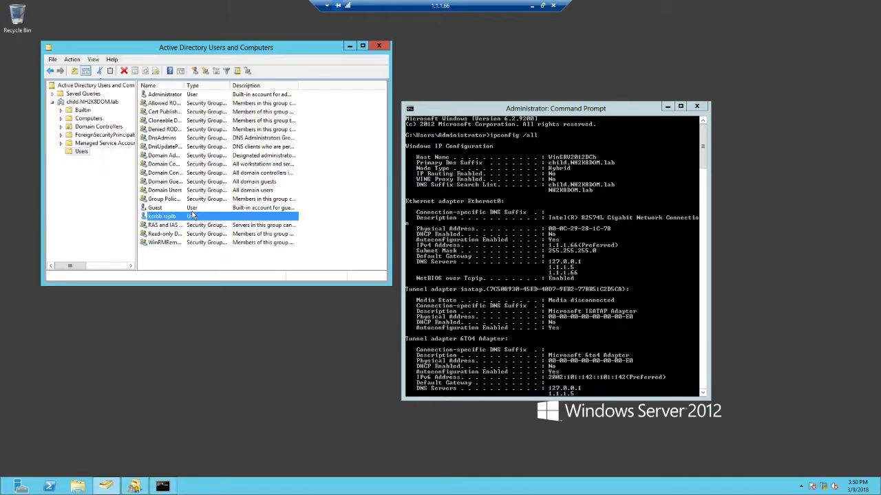
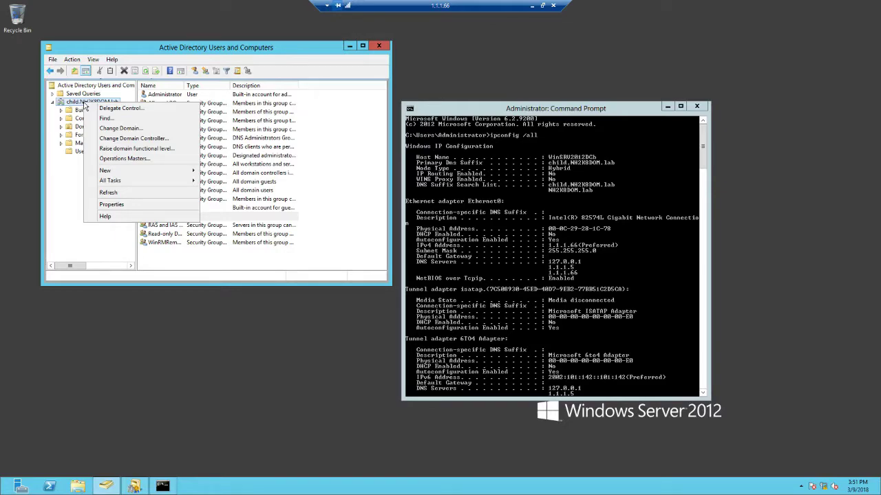
Step: Start the Delegation of Control Wizard and select the kerbreplb replication user as delegate
click(120, 110)
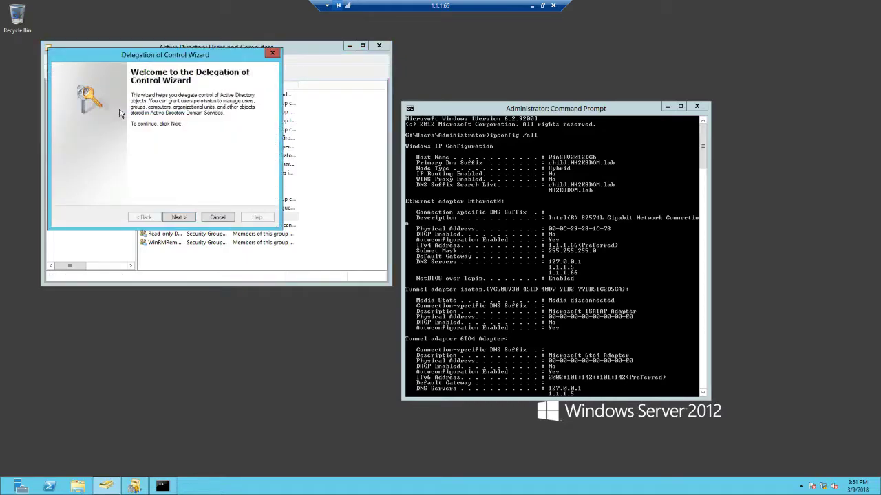
click(178, 218)
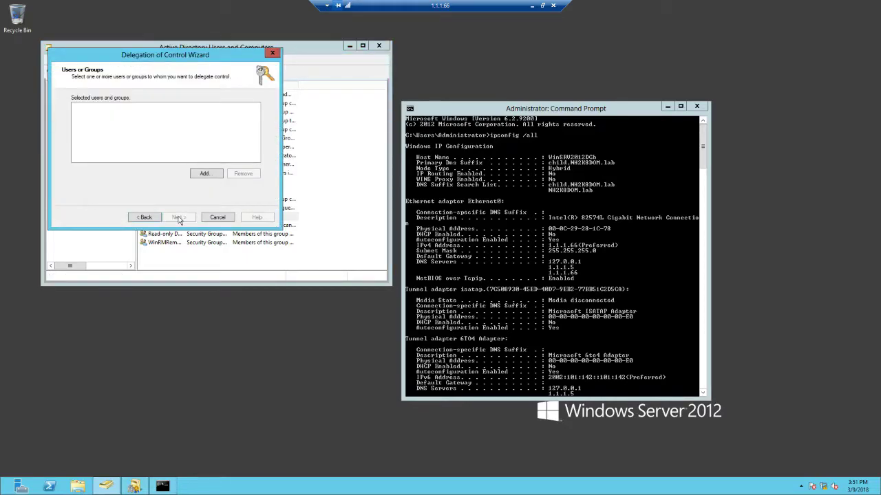
click(205, 173)
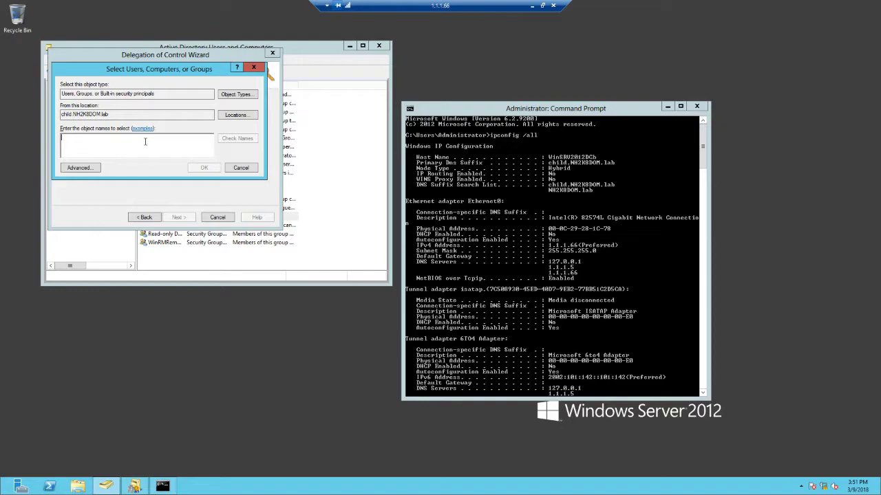
text(kelberos)
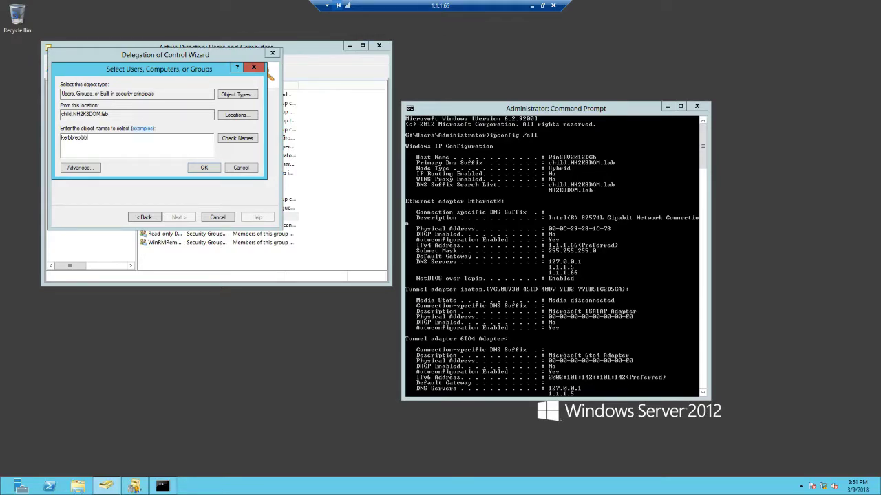
click(230, 143)
click(204, 168)
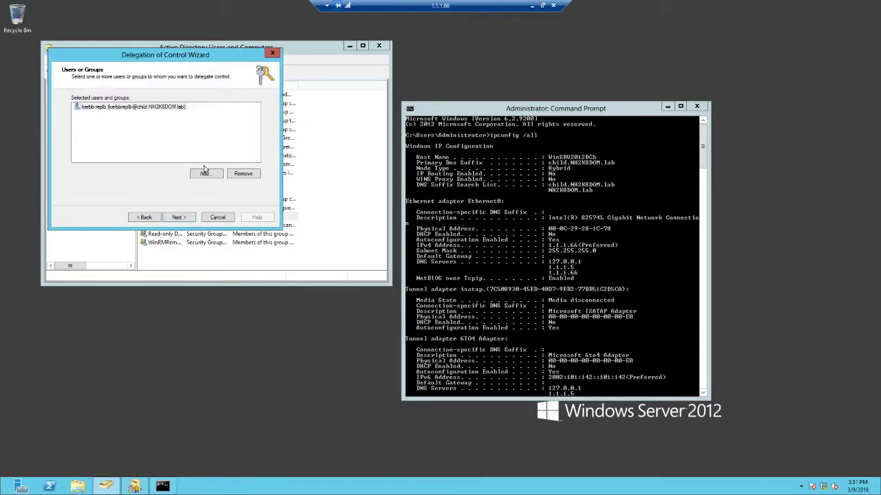
click(183, 218)
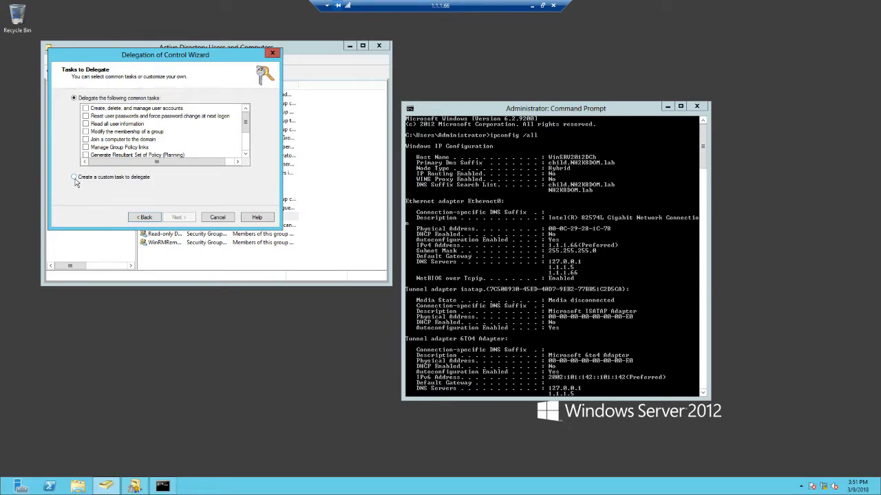
Step: Choose a custom delegation task scoped to this folder and its existing objects
click(74, 178)
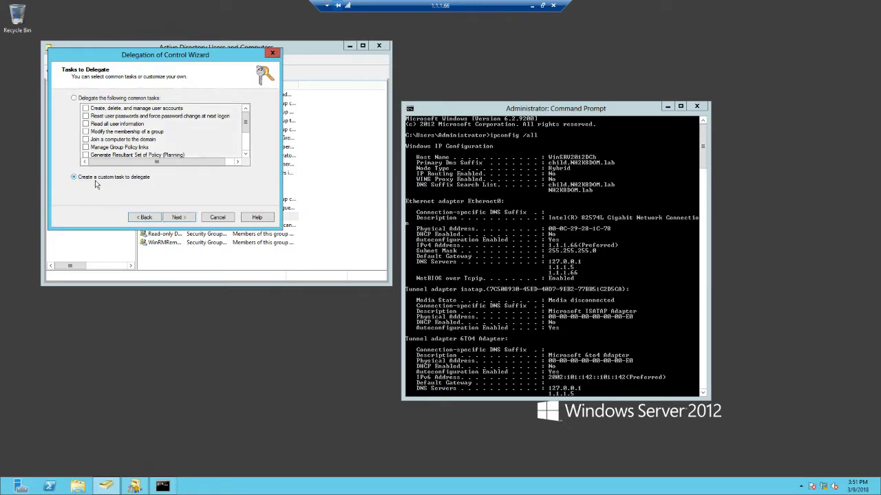
click(178, 217)
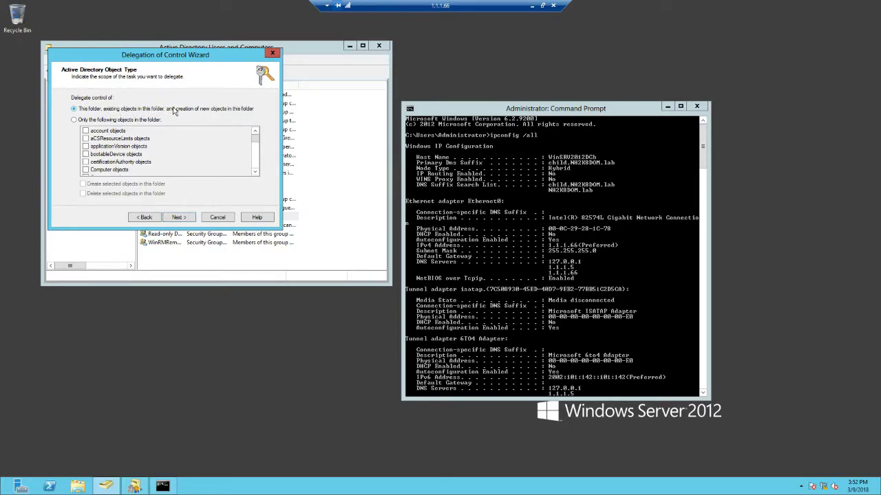
click(180, 217)
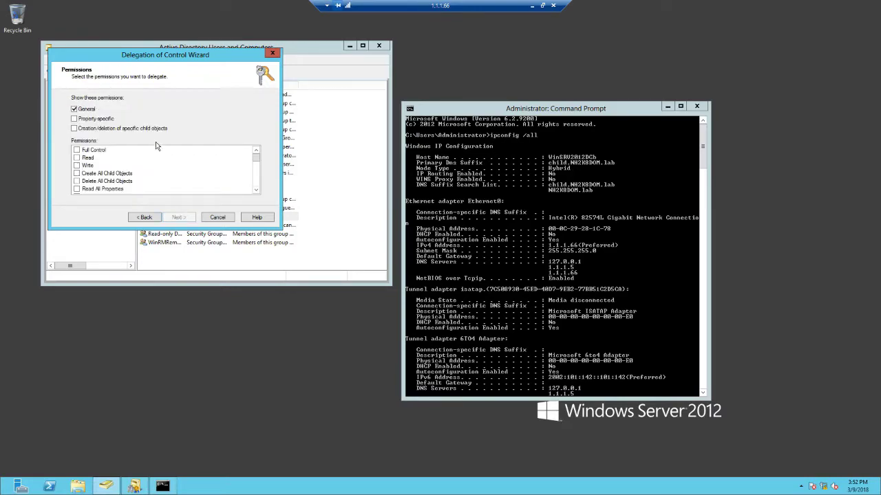
Step: Check the Replicating Directory Changes permission in the Permissions list
click(258, 193)
click(258, 193)
click(258, 193)
click(258, 193)
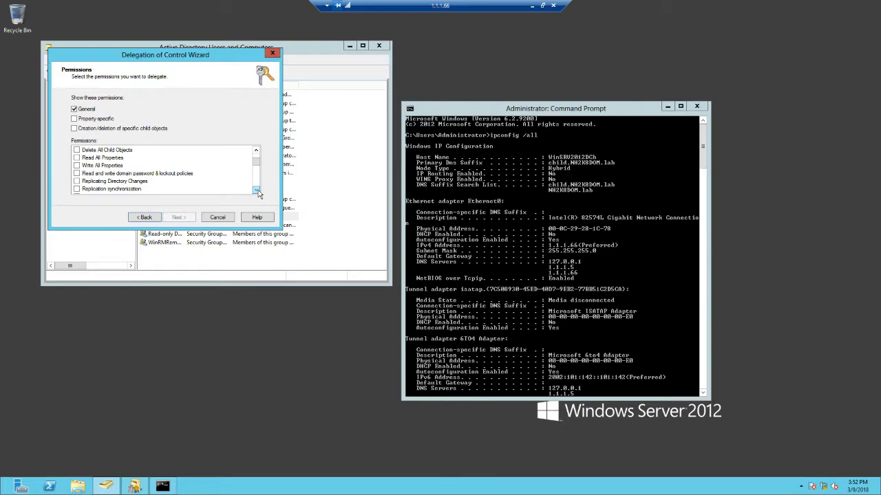
click(258, 193)
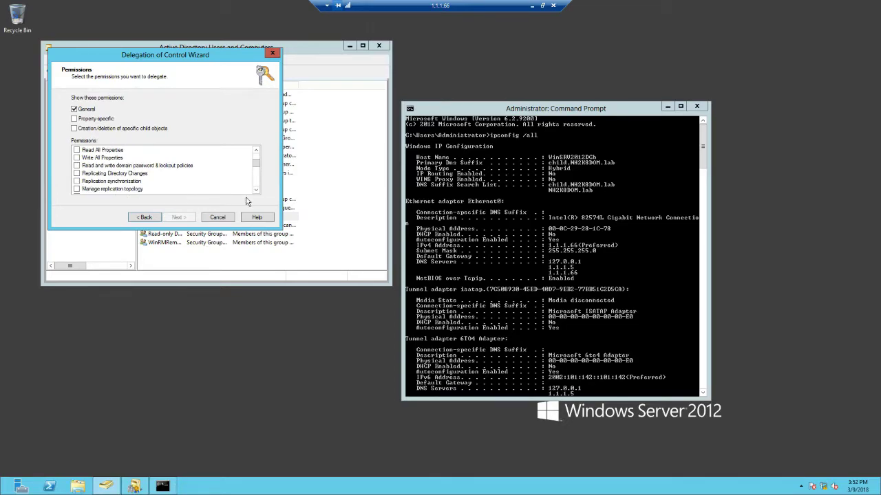
click(77, 174)
Step: Check Replicating Directory Changes All and move on to the summary page
click(255, 191)
click(255, 191)
click(255, 191)
click(255, 190)
click(255, 190)
click(256, 190)
click(255, 190)
click(255, 191)
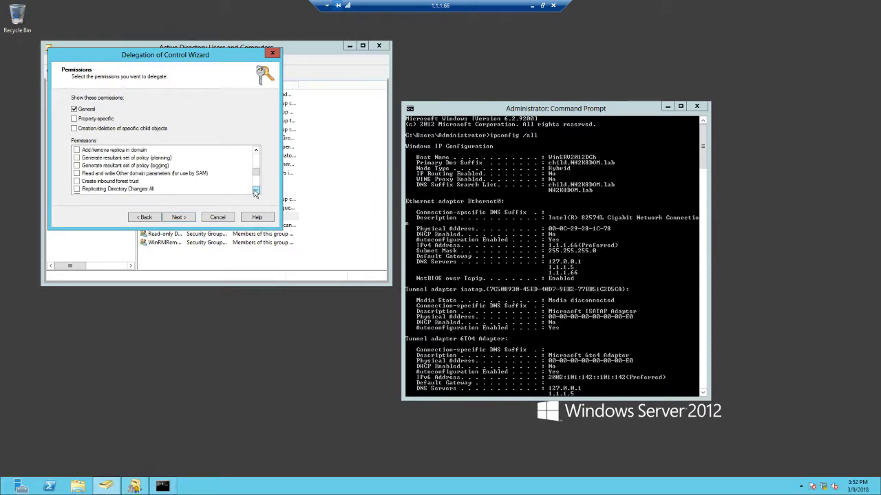
click(255, 190)
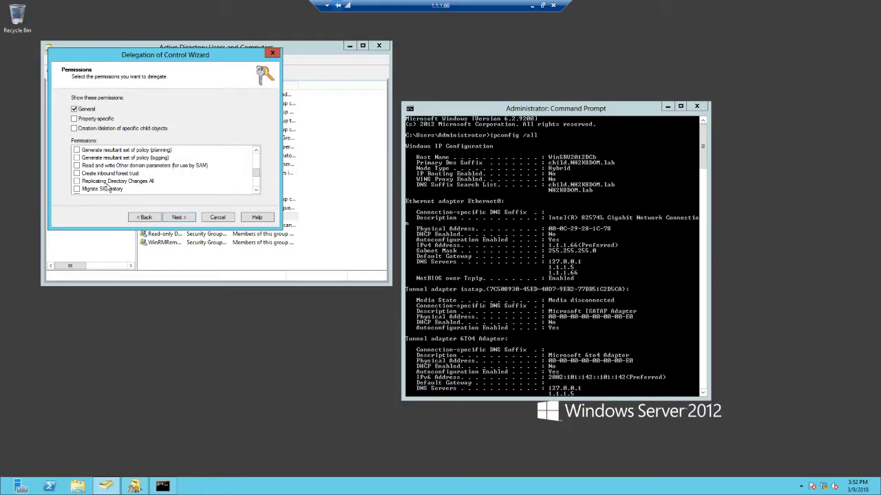
click(77, 182)
click(180, 217)
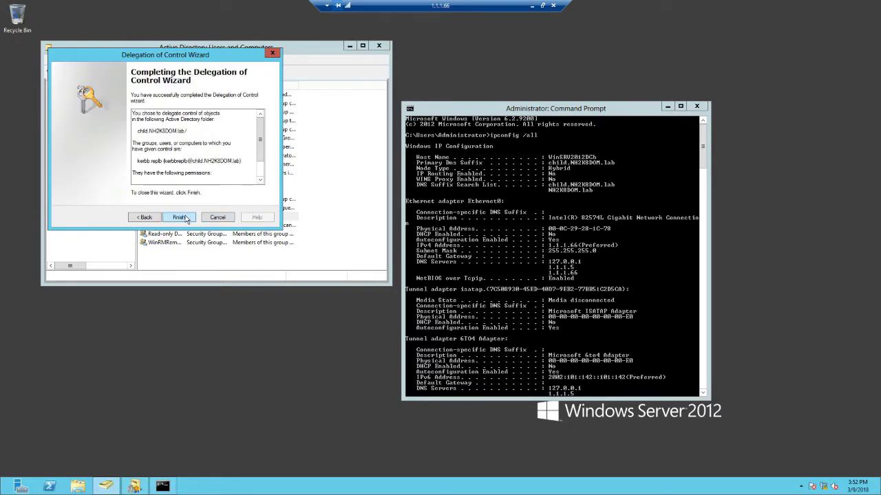
Step: Finish the Delegation of Control Wizard
click(180, 217)
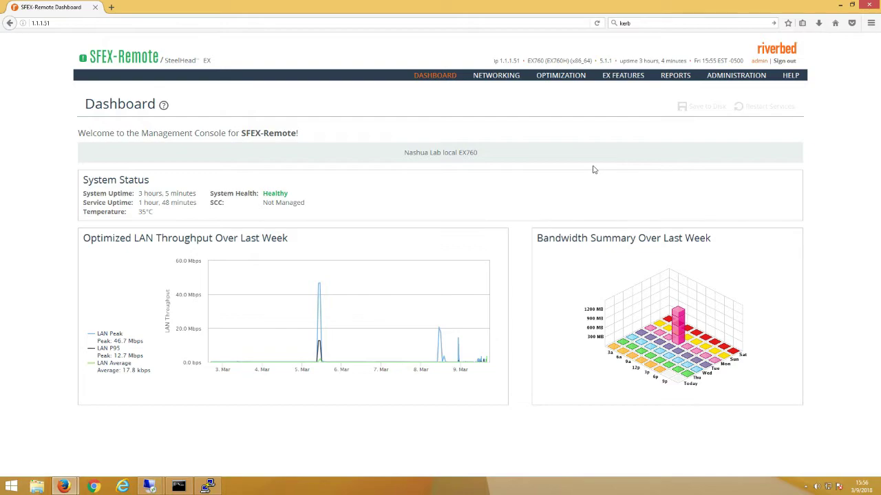
Step: Go to Optimization > Active Directory > Service Accounts and scroll to Kerberos Replication Users
click(568, 77)
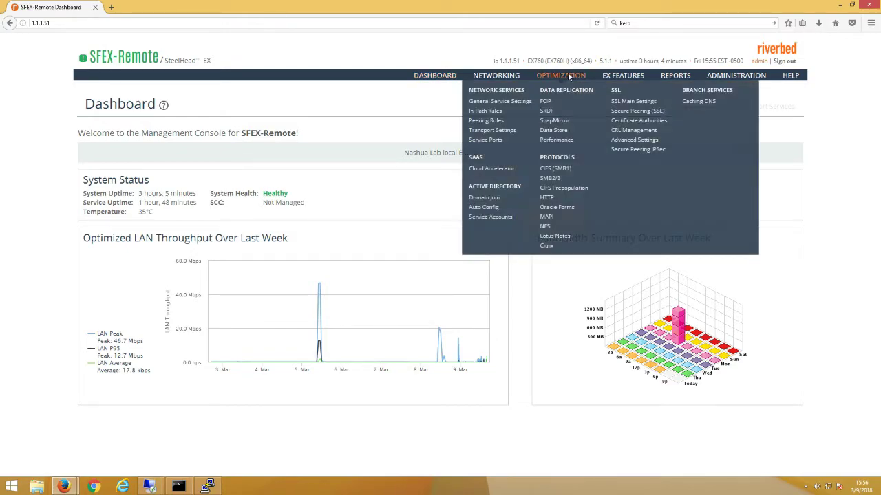
click(492, 219)
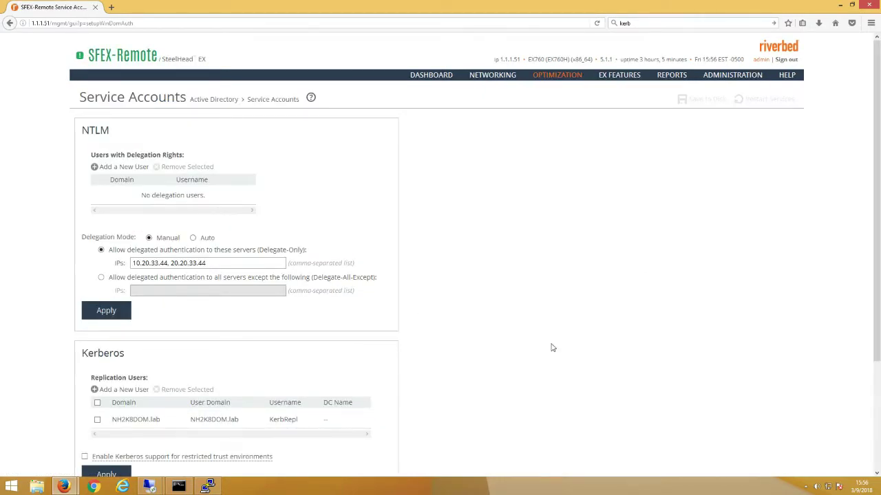
drag(878, 305, 865, 405)
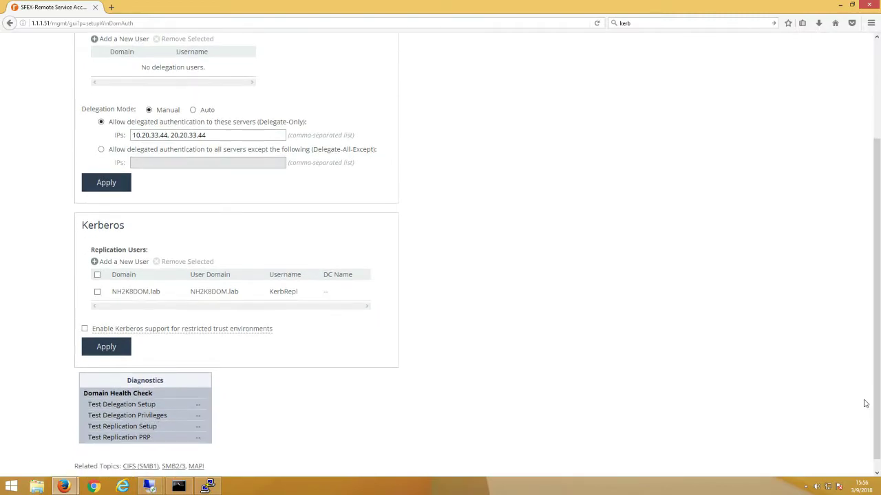
Step: Begin a new Kerberos replication user with domain and user domain child.nh2k8dom.lab
click(114, 264)
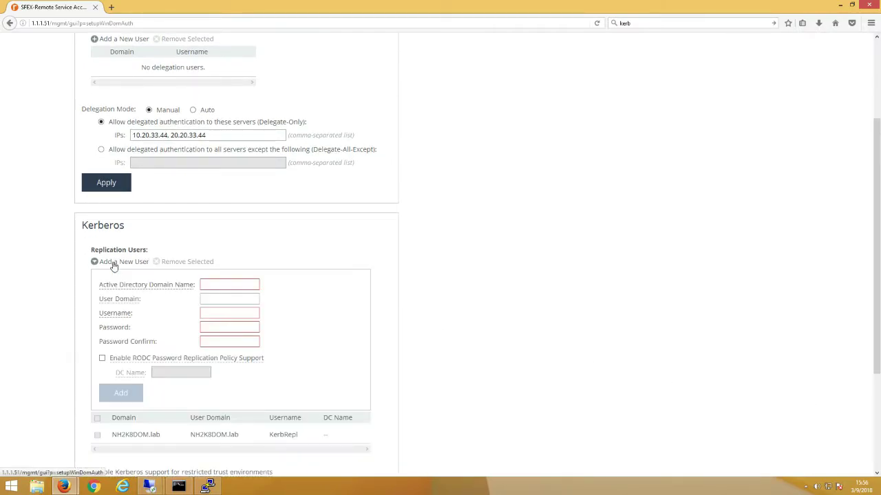
click(221, 283)
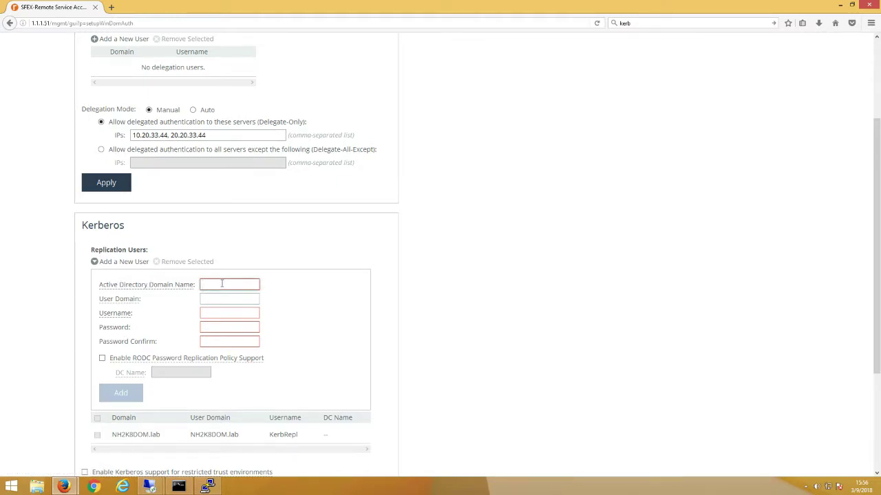
text(ch)
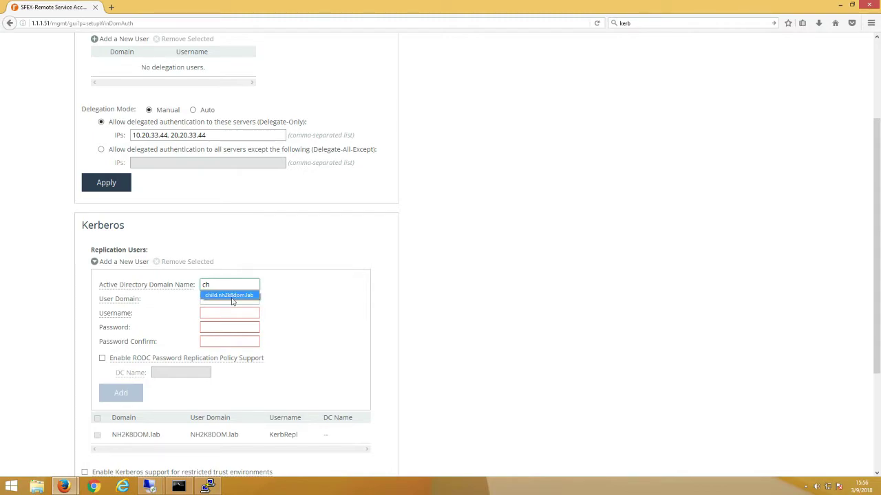
click(232, 296)
click(223, 299)
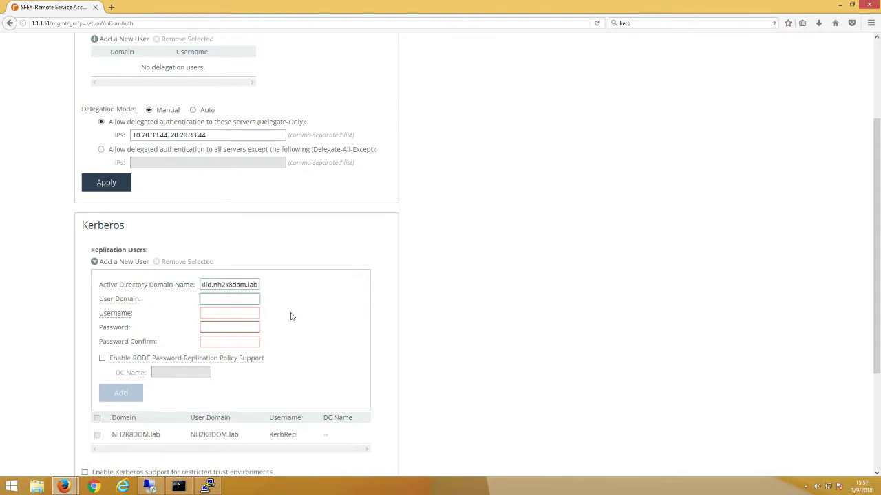
text(chil)
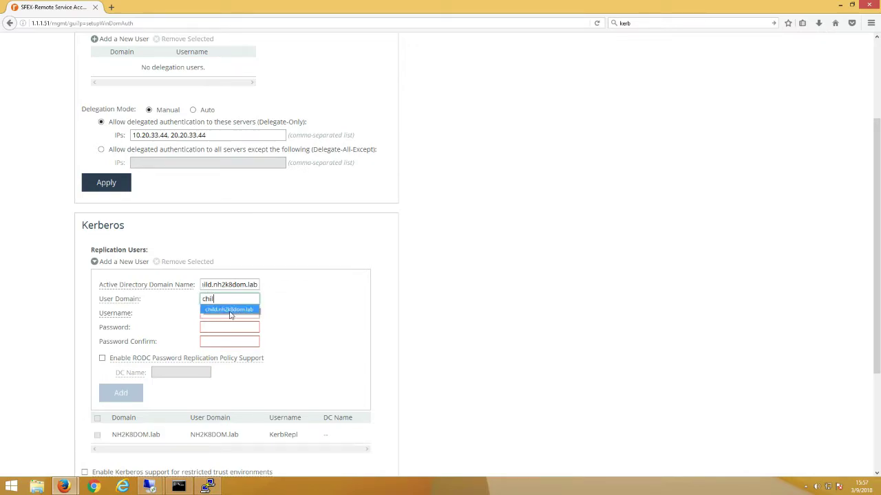
click(230, 310)
click(222, 313)
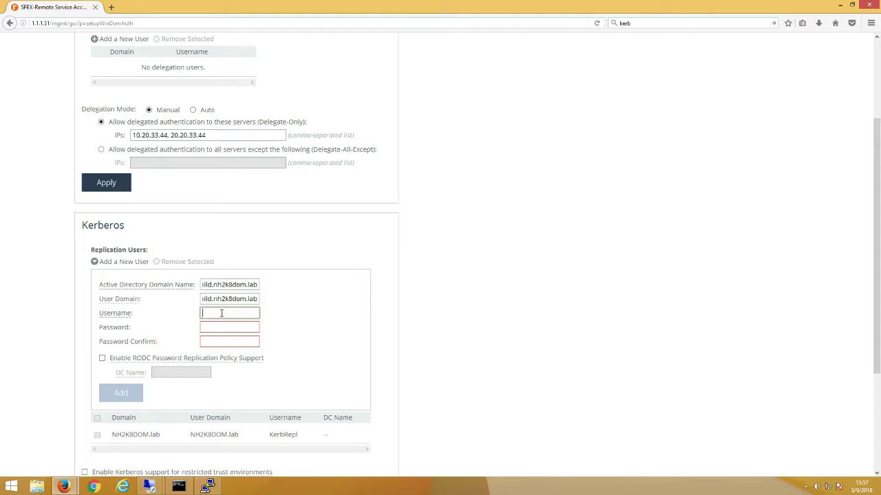
Step: Enter username kerbbreplb and the password twice, add the user, and decline saving the login
text(kerbb)
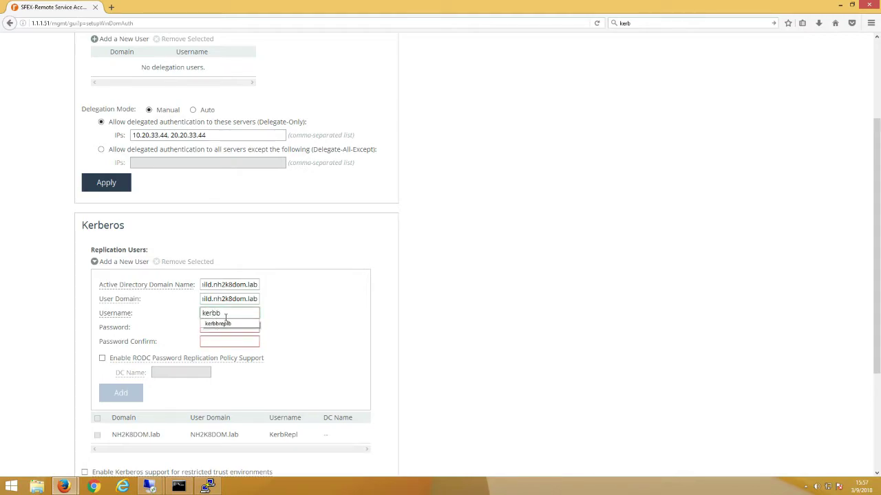
click(227, 324)
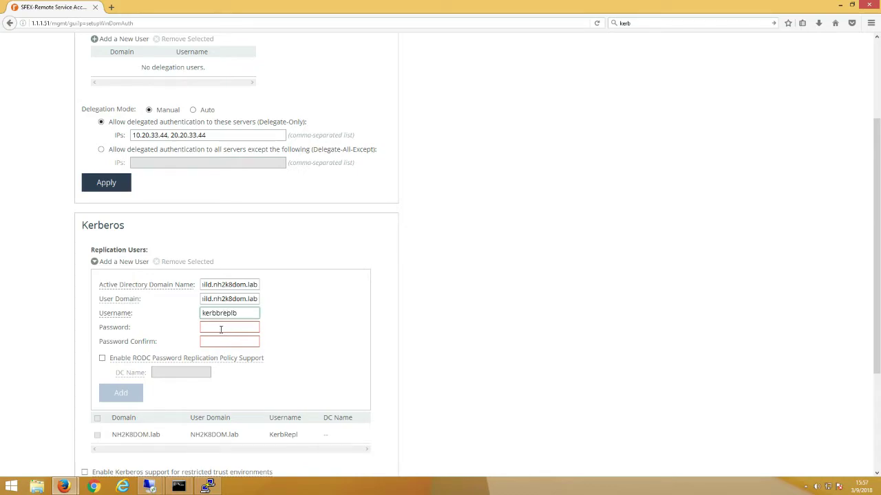
click(220, 329)
text(•••••••••)
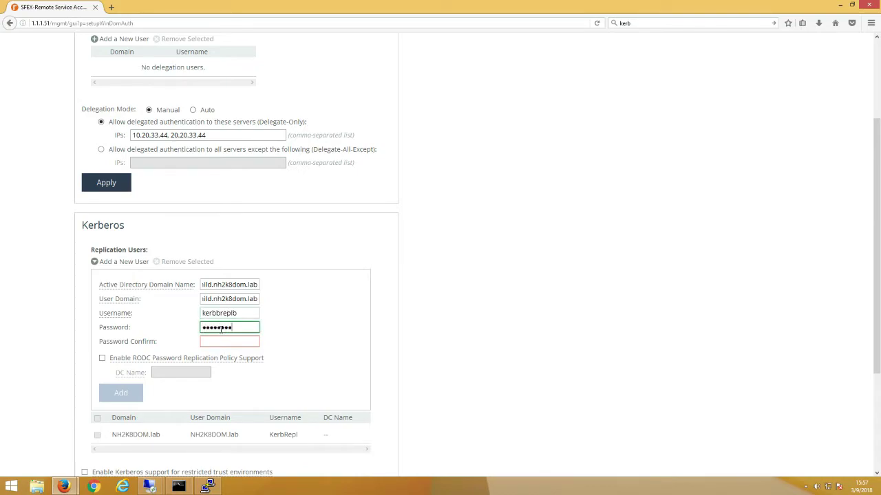
key(Tab)
text(••••••••)
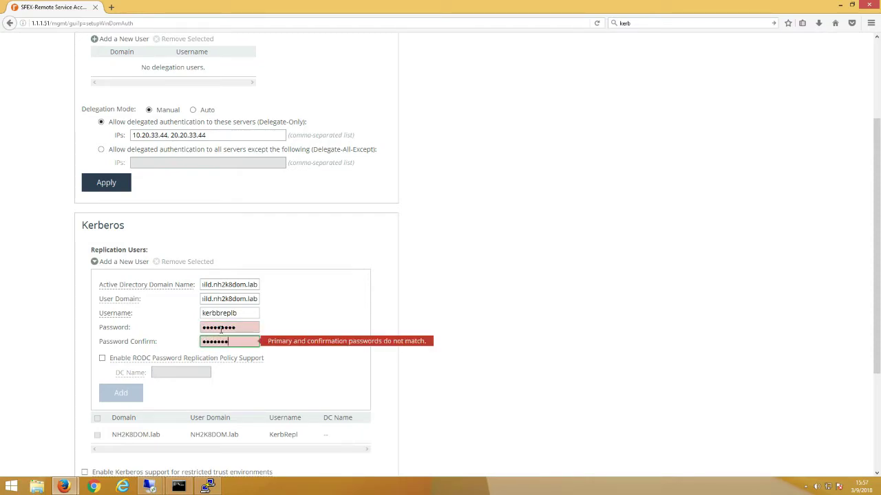
text(•)
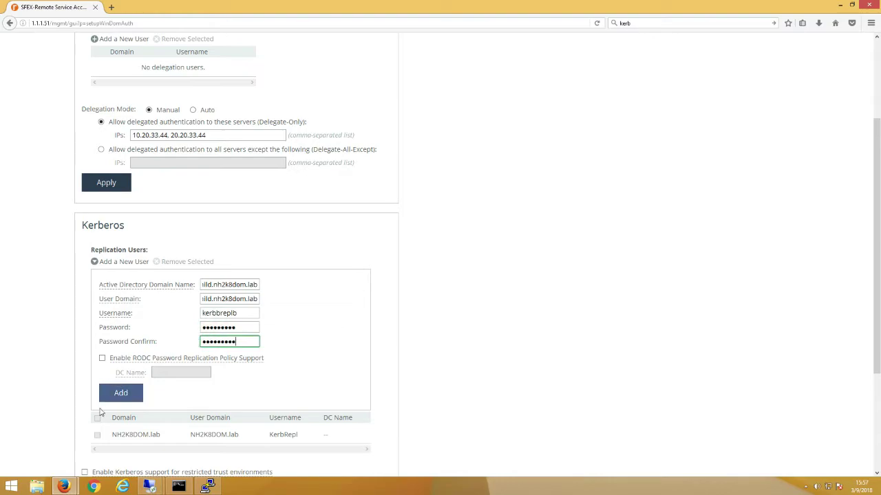
click(125, 401)
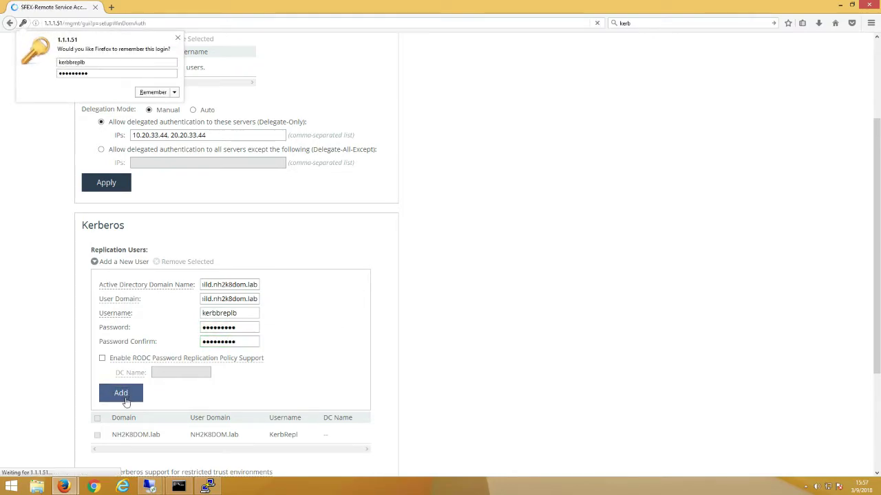
click(179, 37)
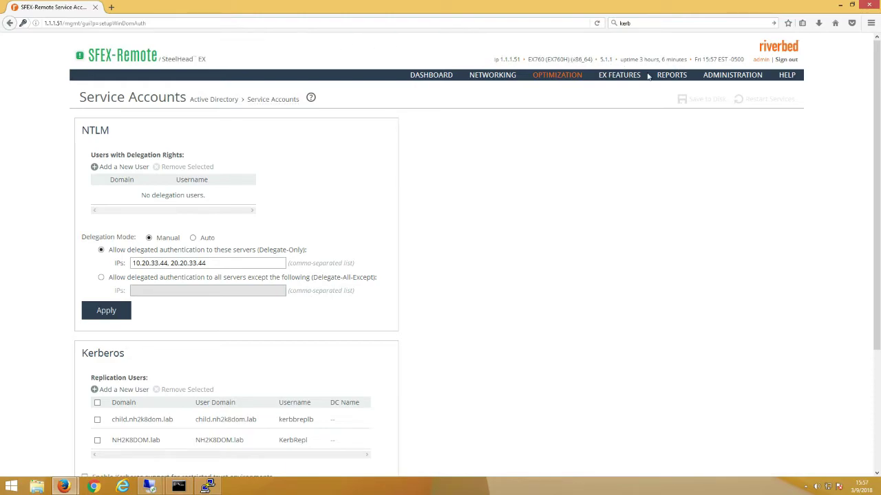
Step: Show the Current Connections report filtered to destination 1.1.1.66/32
mouse_move(664, 81)
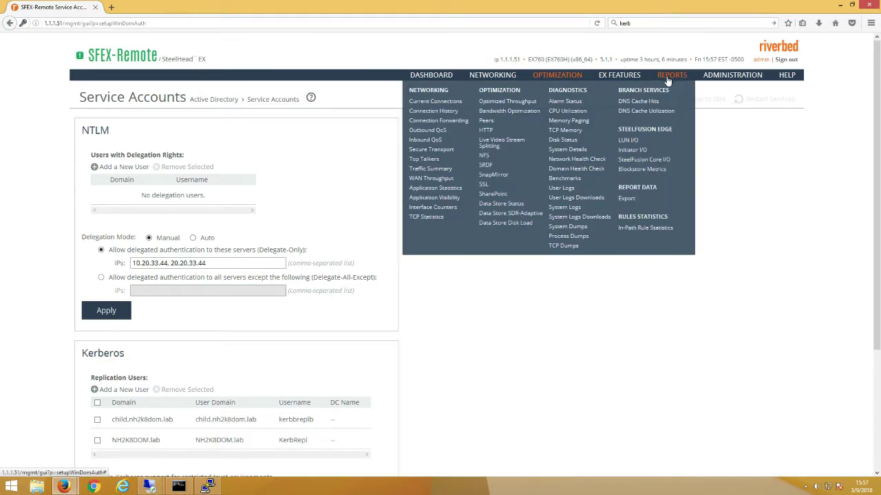
click(458, 103)
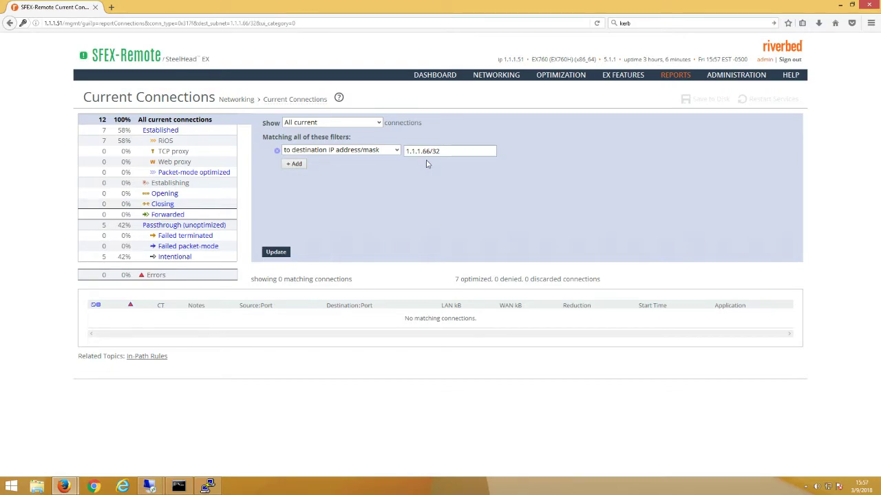
click(275, 257)
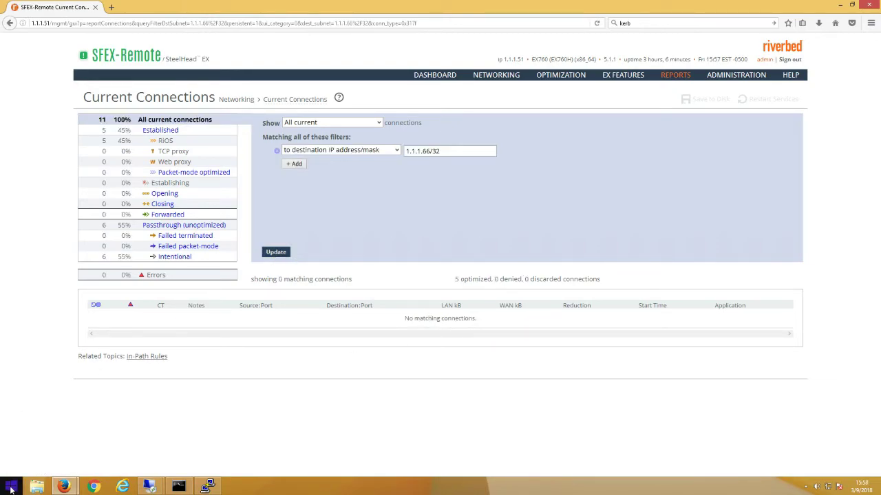
Step: Open \\winsrv2012dcb.child.nh2k8dom.lab\sysvol via Run, then return to the SteelHead console
right_click(11, 489)
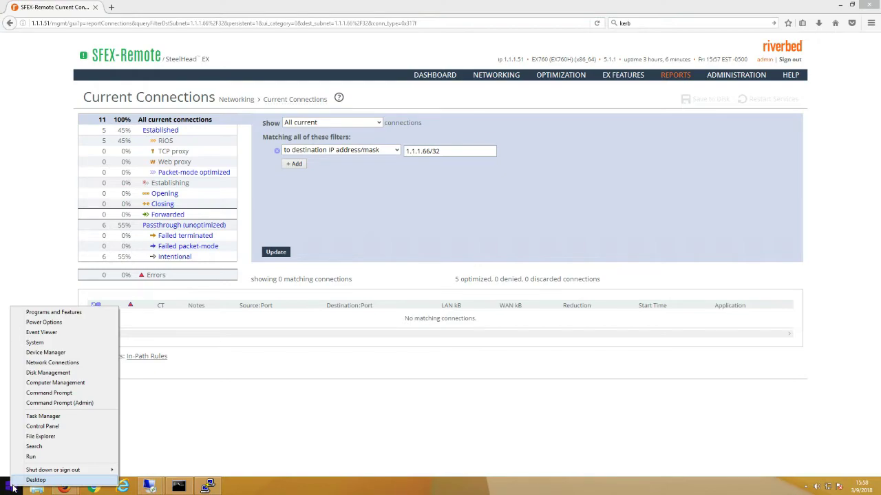
click(31, 457)
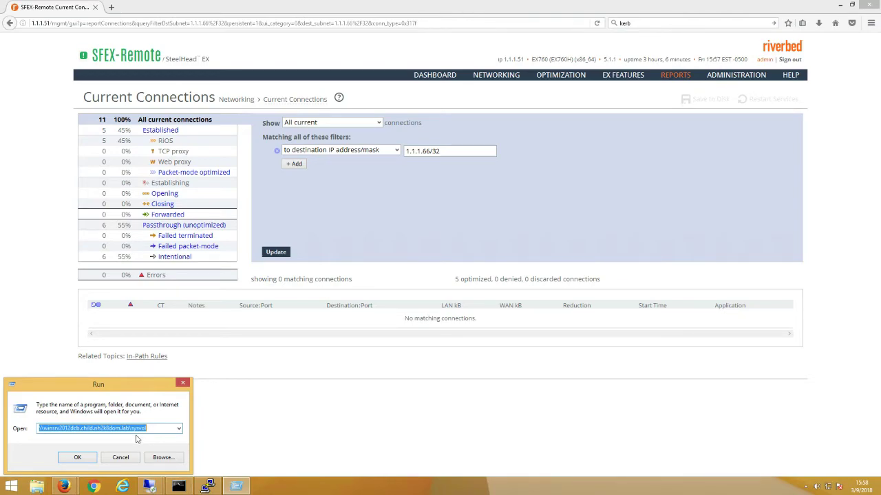
click(80, 458)
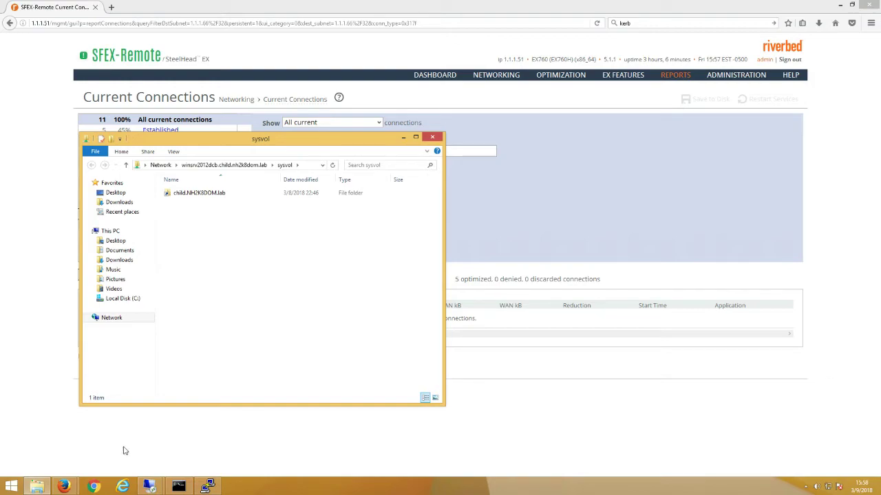
click(598, 214)
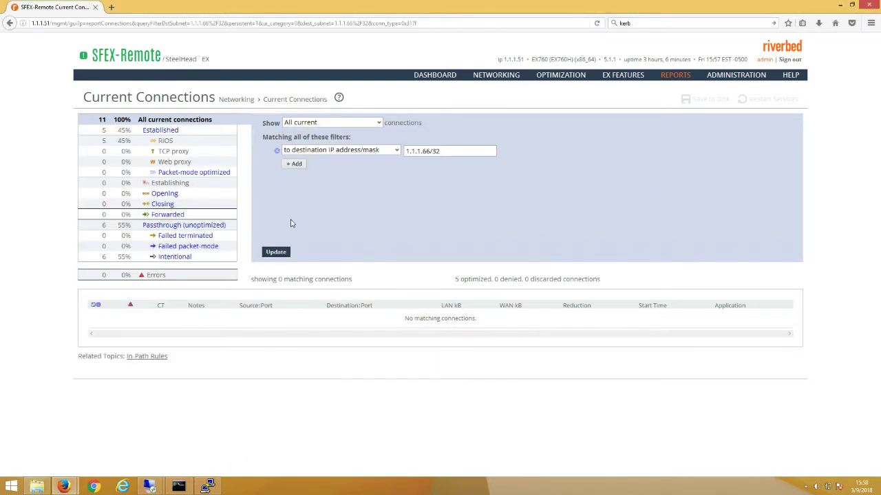
Step: Refresh Current Connections to show the SMB30-SIGNED connection to 1.1.1.66:445
click(280, 254)
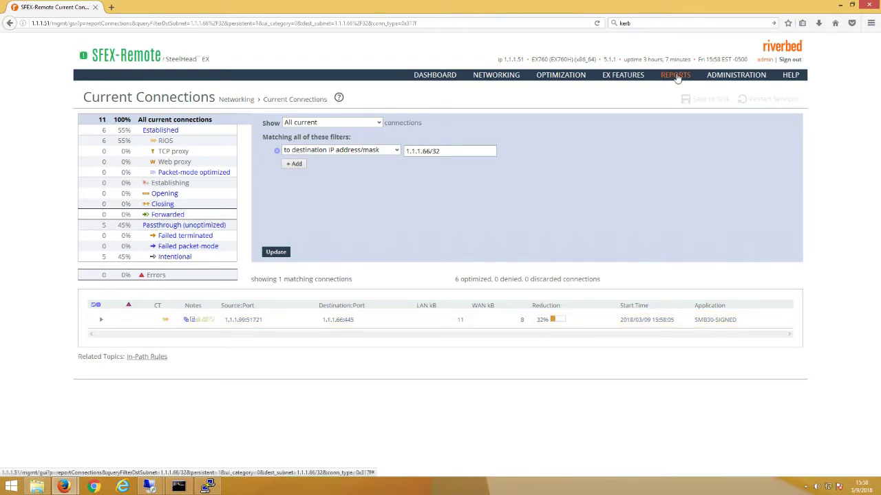
Step: Open the System Logs report at page 10 and scroll down the entries
mouse_move(676, 78)
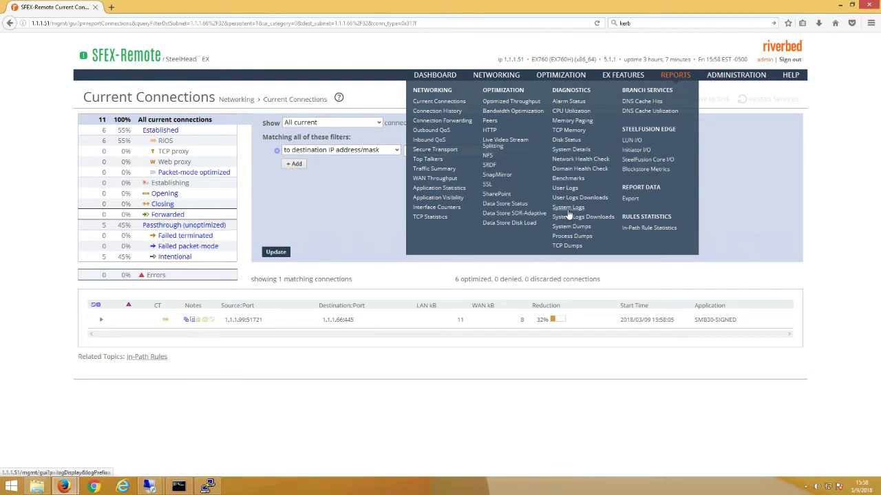
click(568, 209)
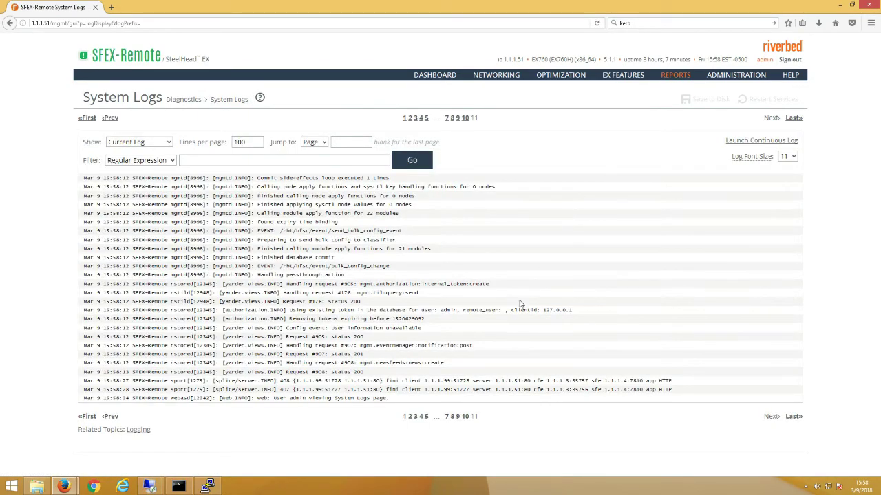
click(465, 417)
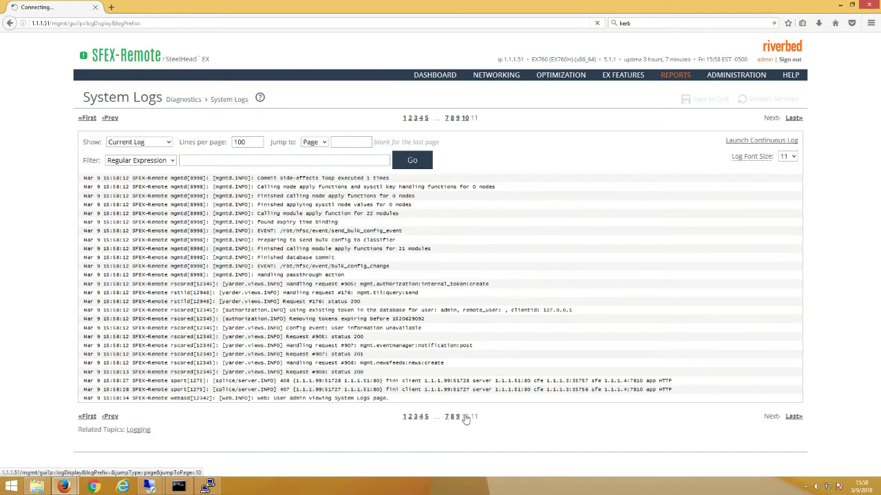
drag(878, 163, 879, 320)
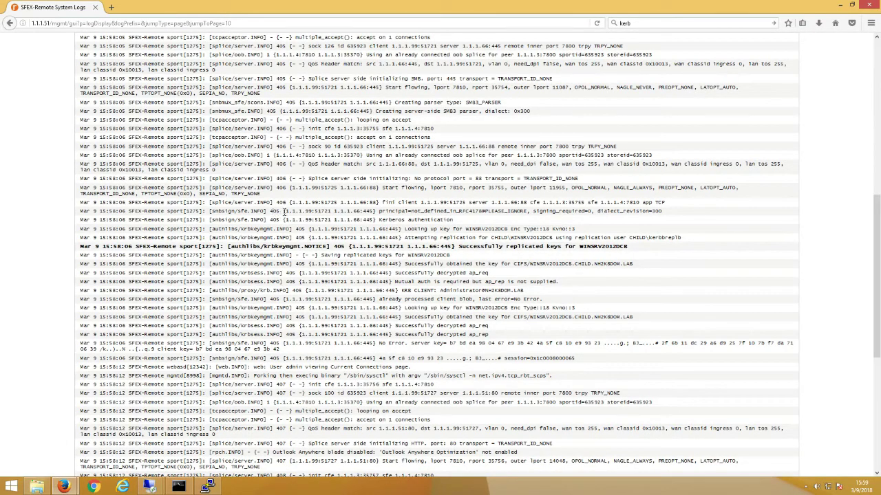
Step: Highlight the addresses, Kerberos authentication and 'Successfully replicated keys' entries for WINSRV2012DCB
drag(285, 211, 374, 211)
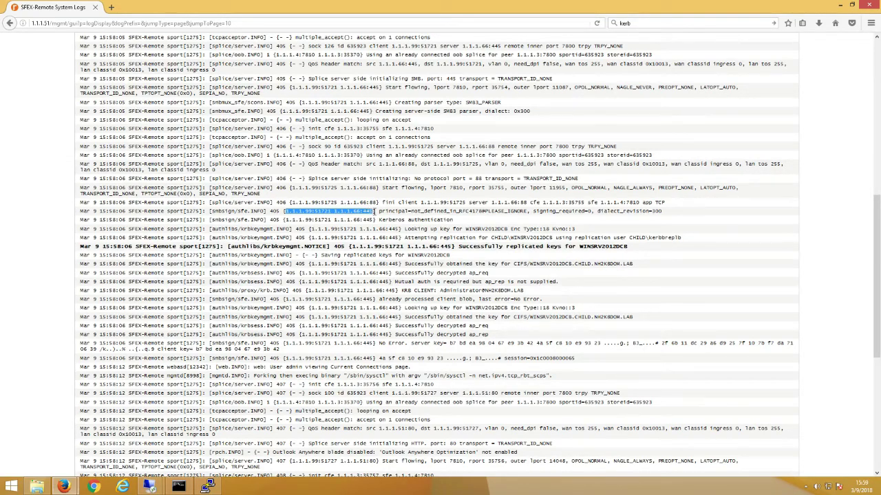
drag(380, 219, 539, 229)
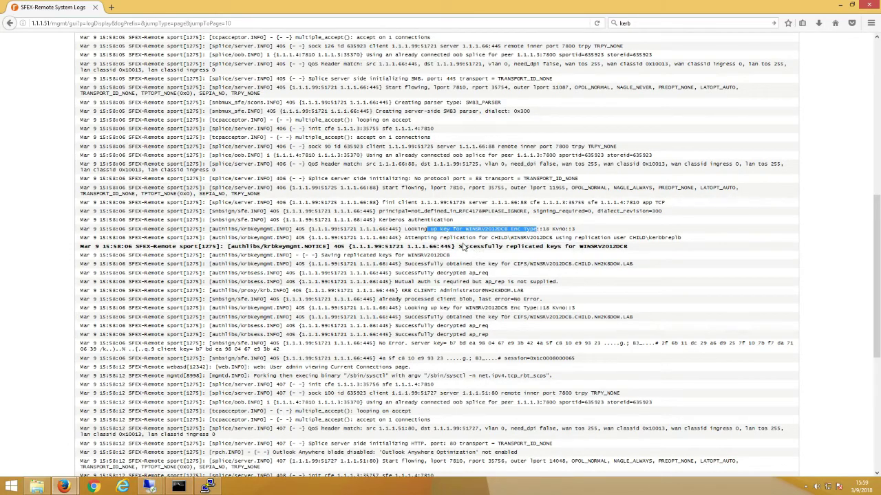
drag(458, 246, 643, 251)
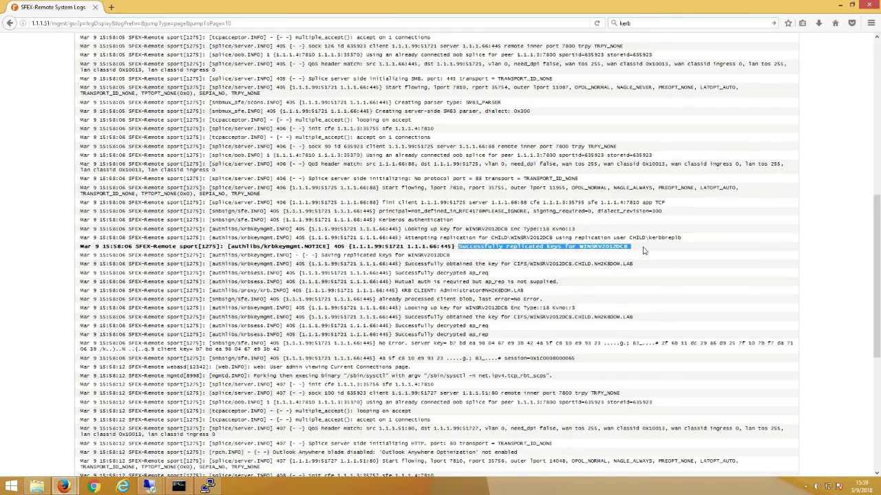